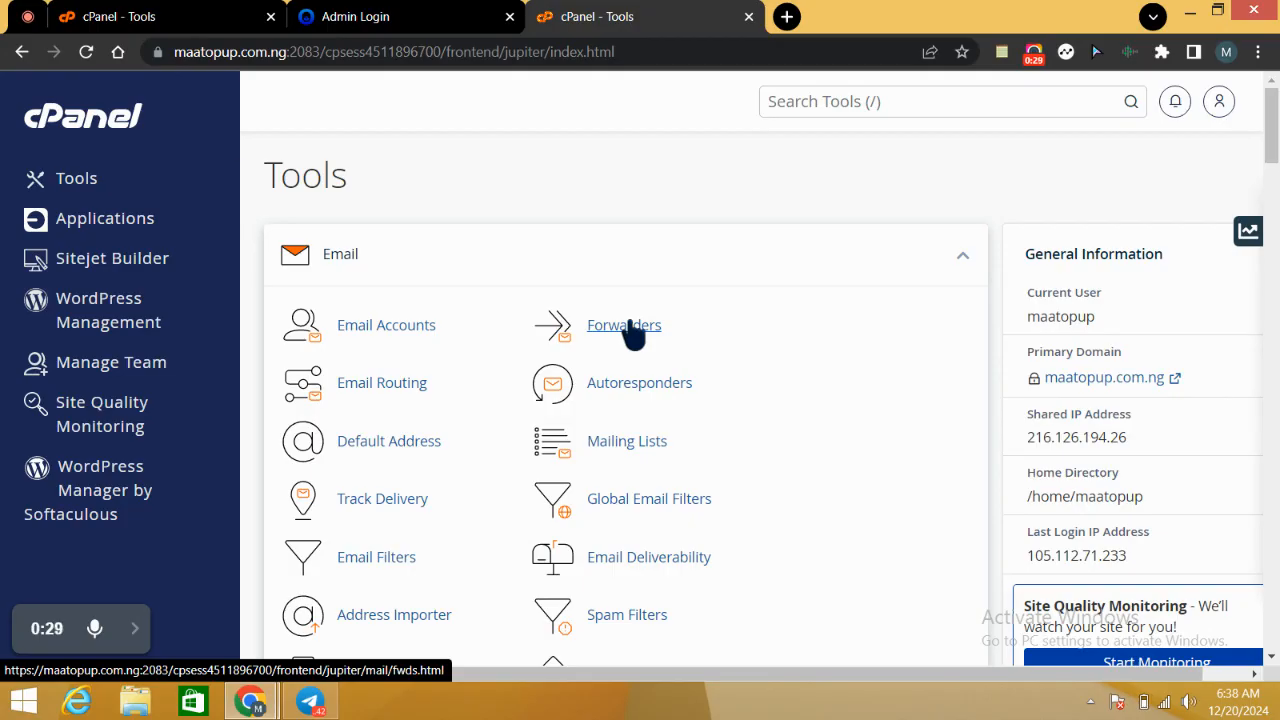
Step: Open the email Forwarders page and choose maatopup.com.ng as the managed domain
click(630, 333)
click(642, 341)
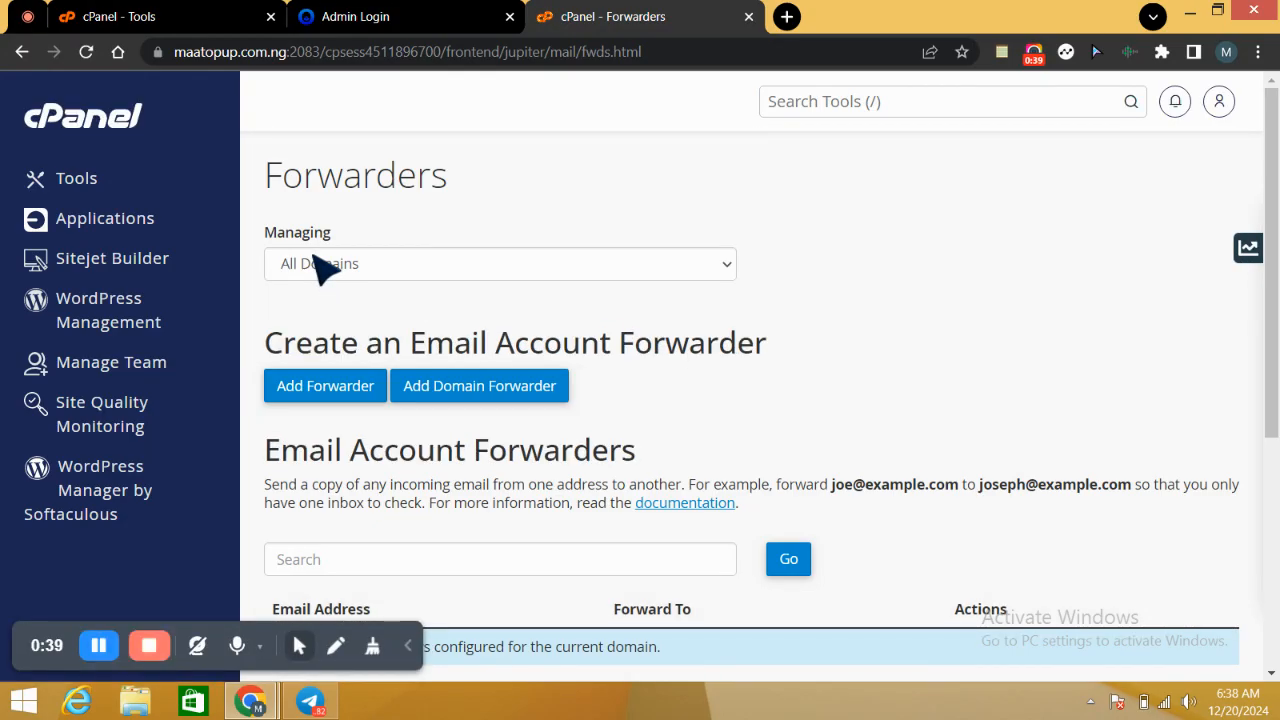
click(638, 271)
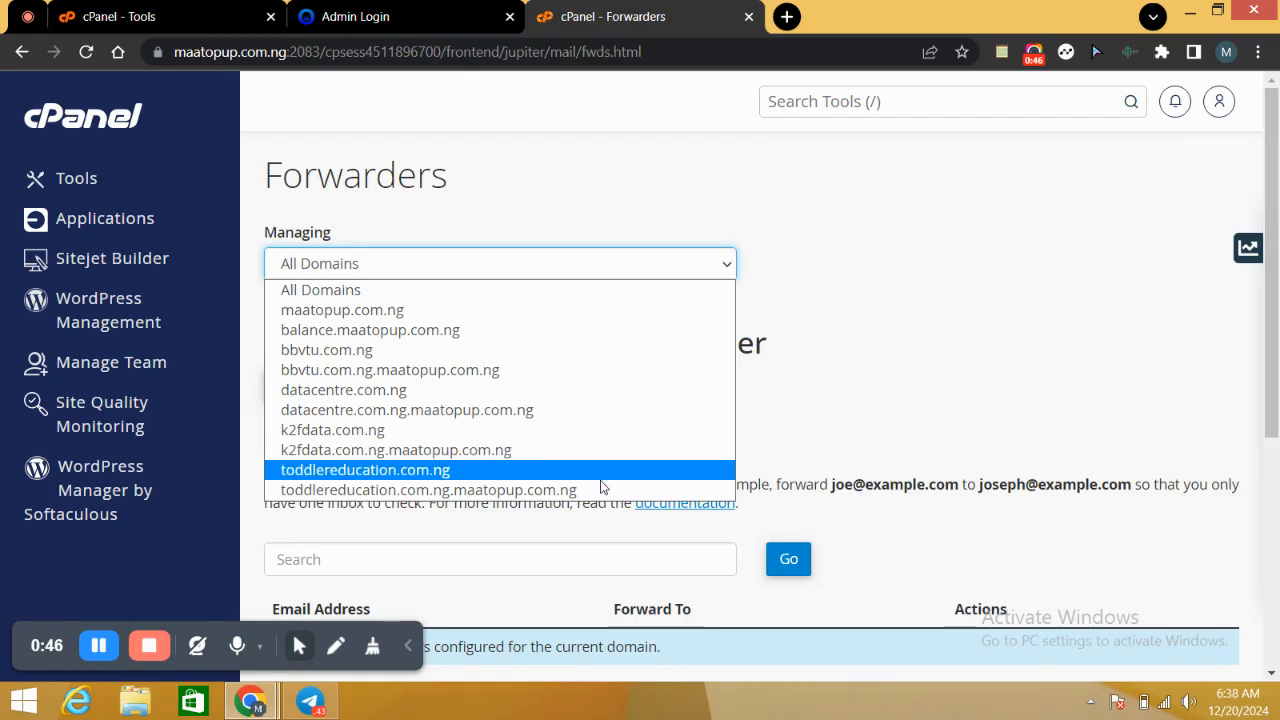
click(552, 317)
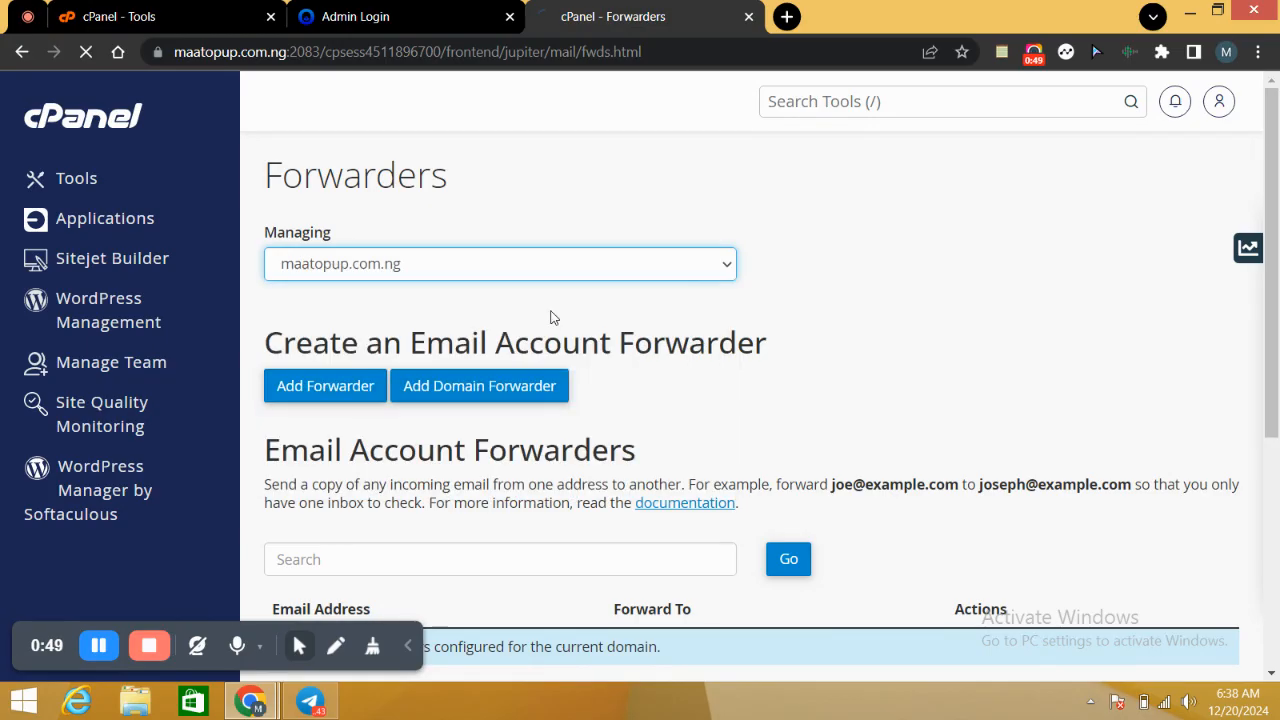
drag(1275, 307, 1275, 410)
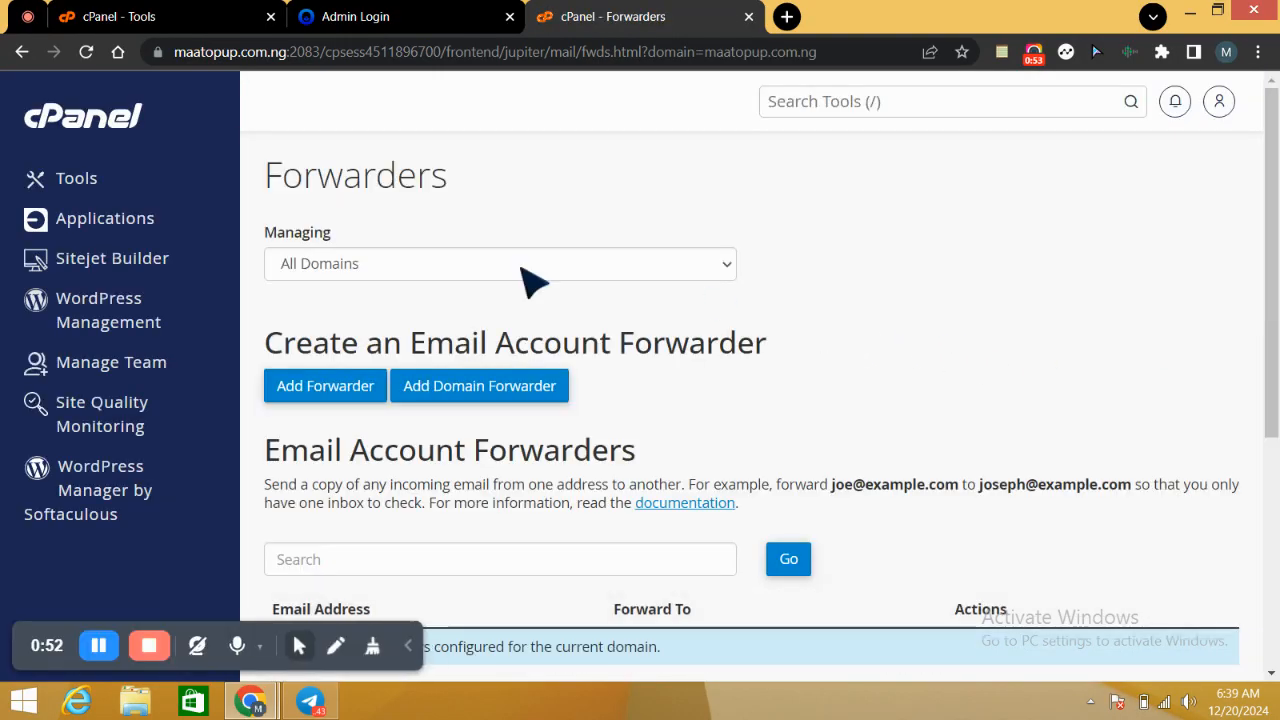
click(602, 264)
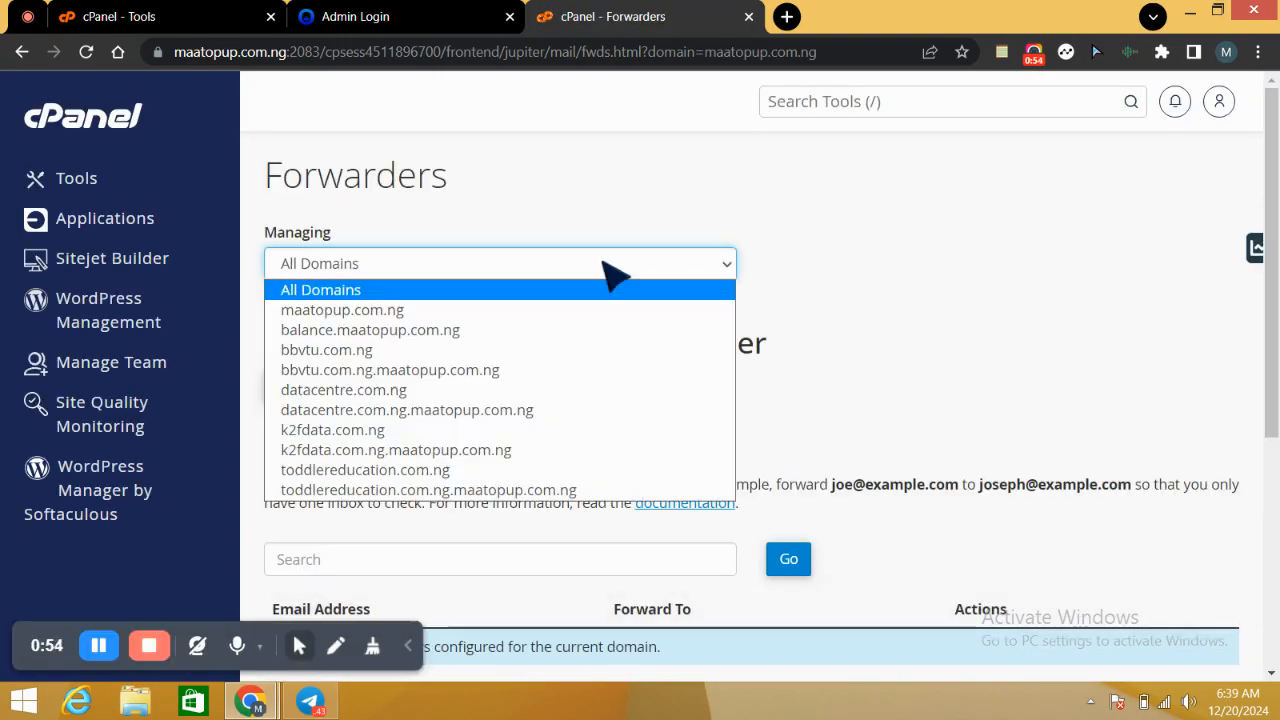
click(585, 314)
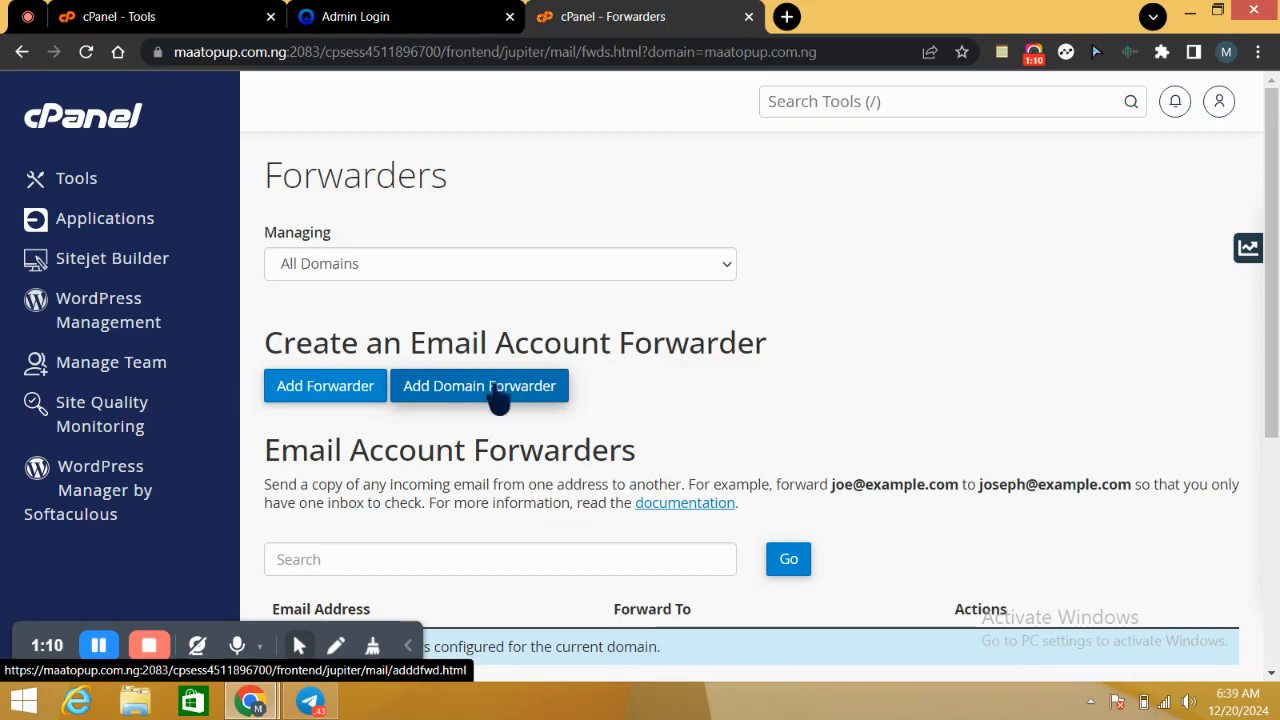
Step: Start a new email account forwarder and fill in the destination e-mail address
click(341, 398)
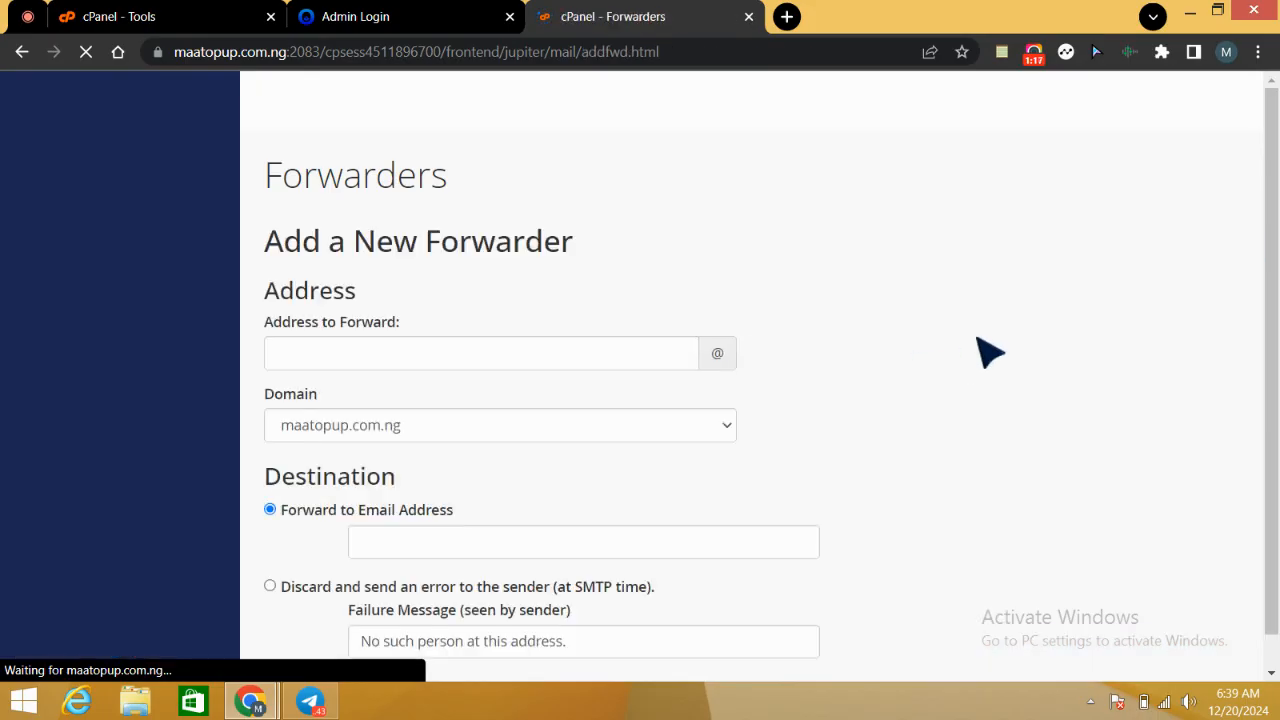
drag(1277, 228, 1275, 258)
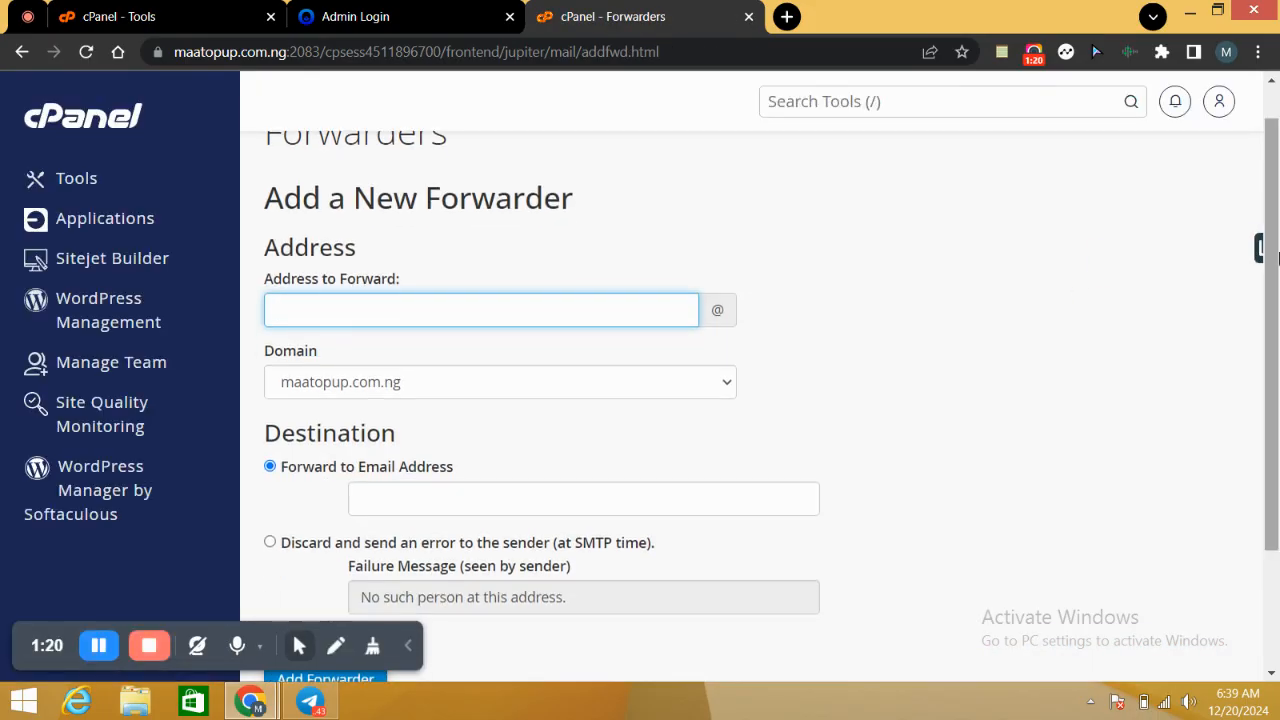
click(548, 310)
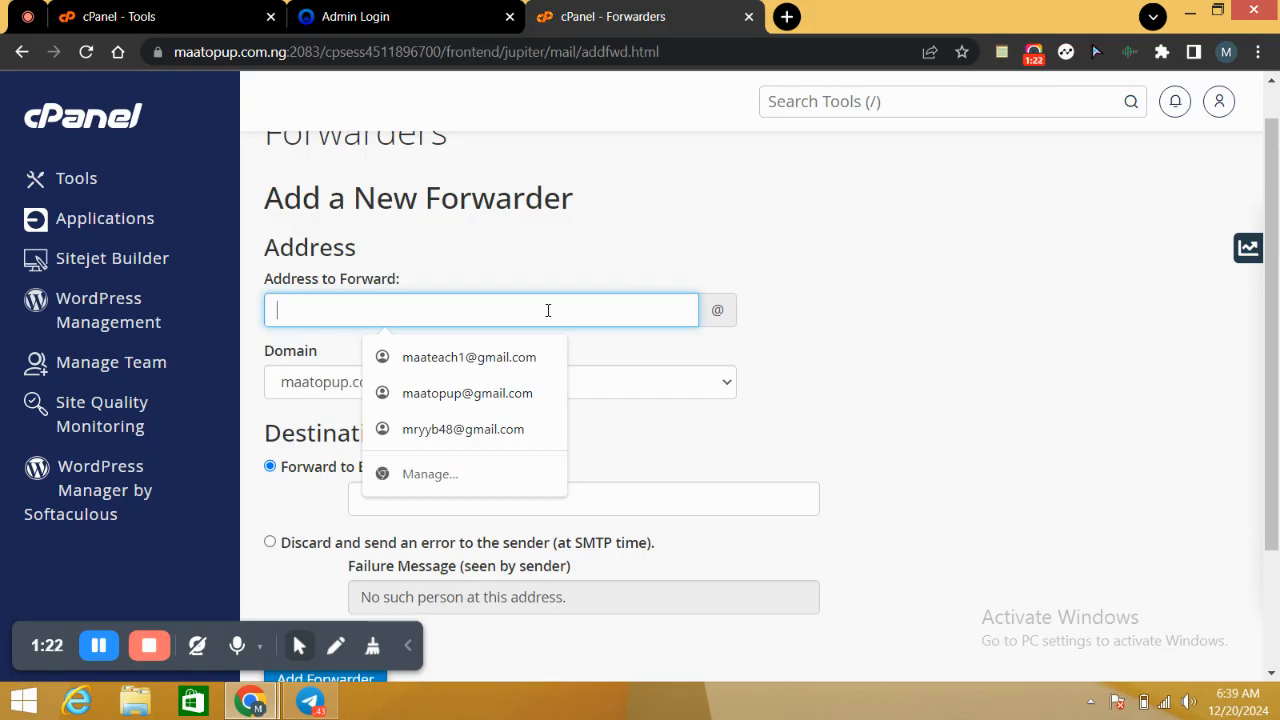
click(520, 395)
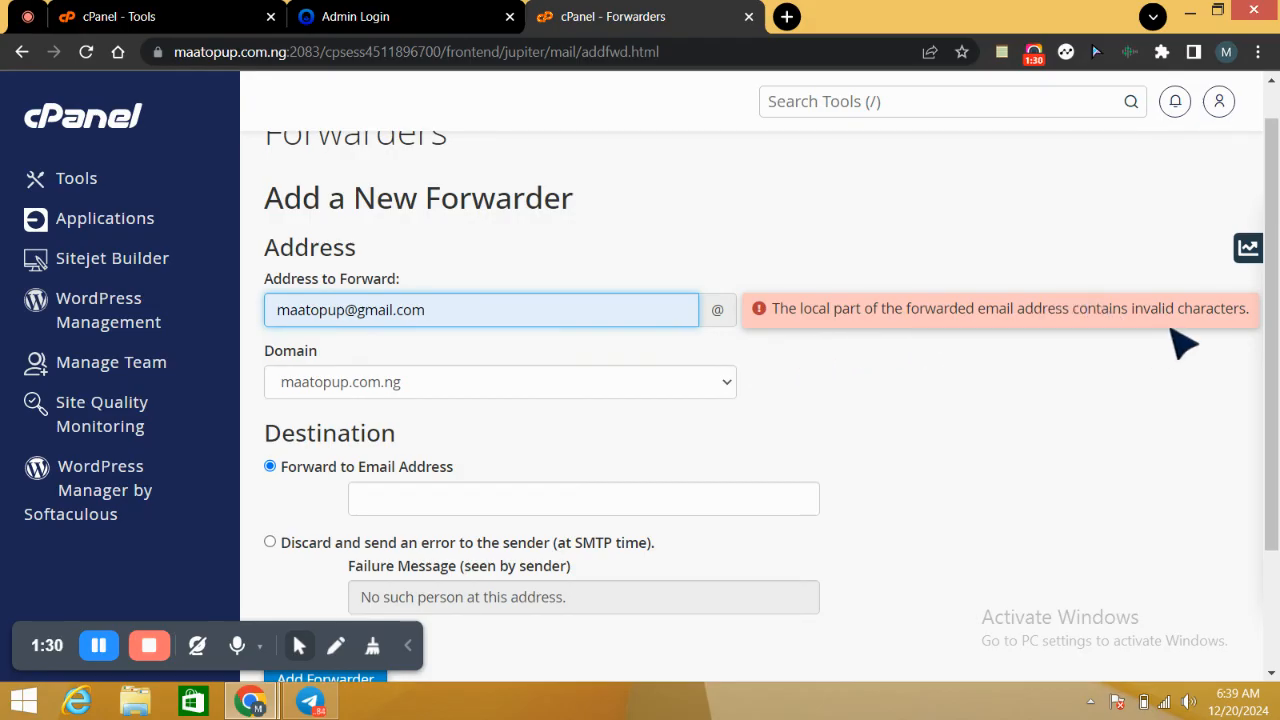
click(446, 310)
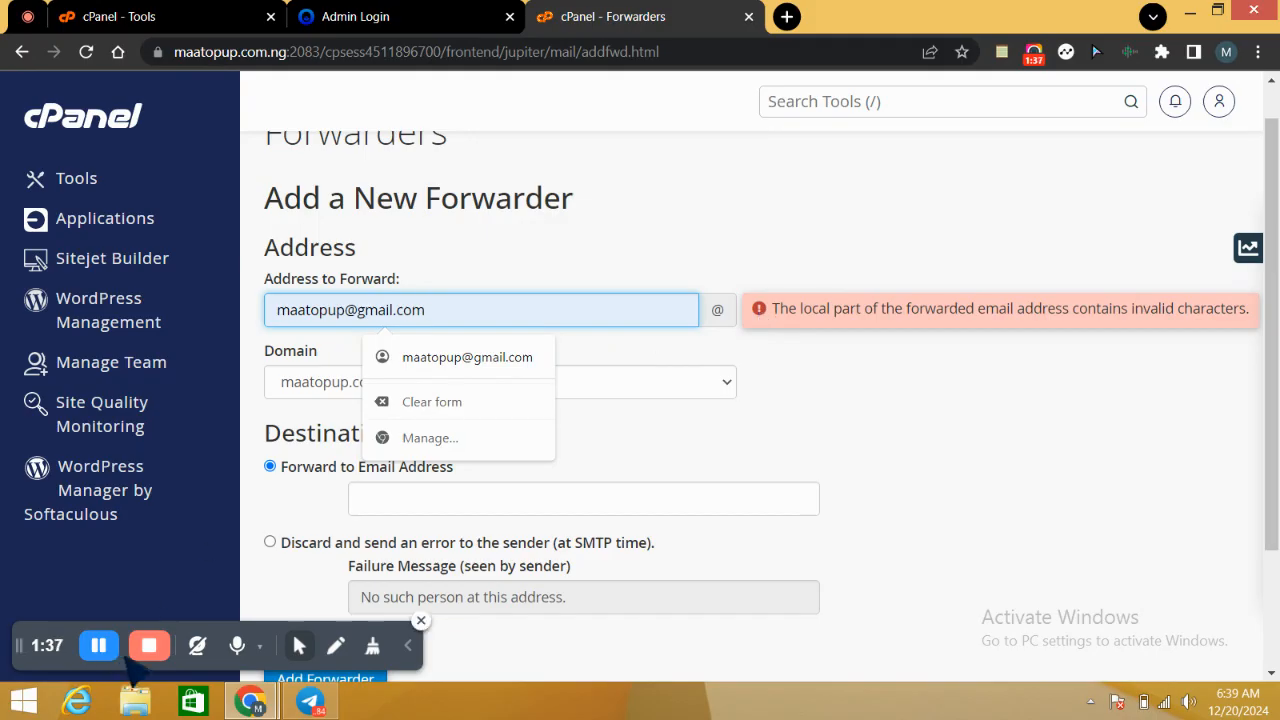
click(102, 647)
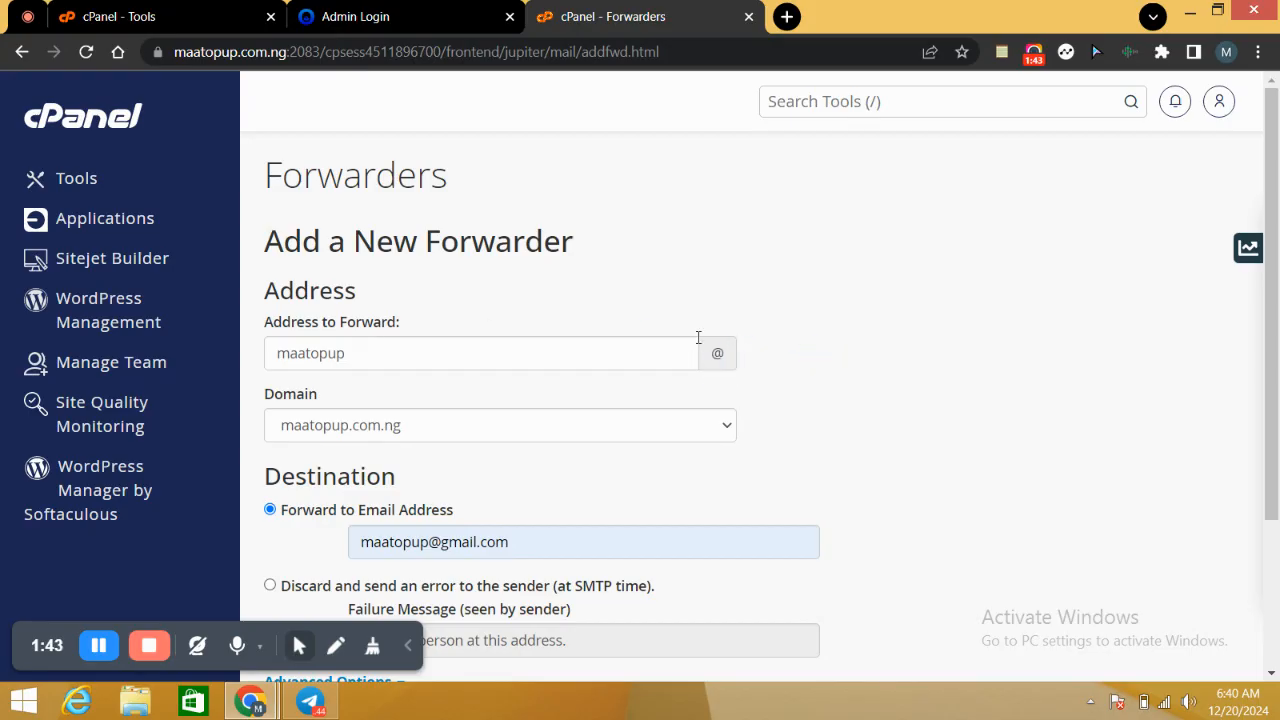
click(354, 353)
drag(354, 353, 266, 371)
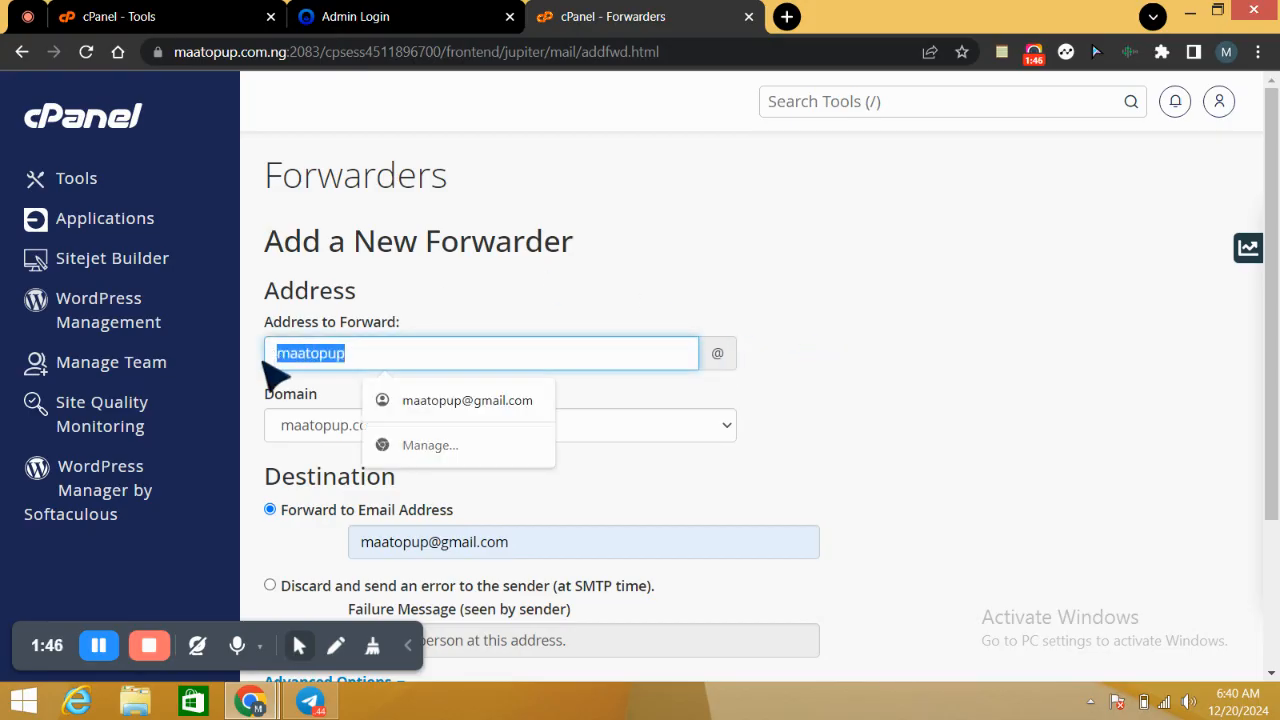
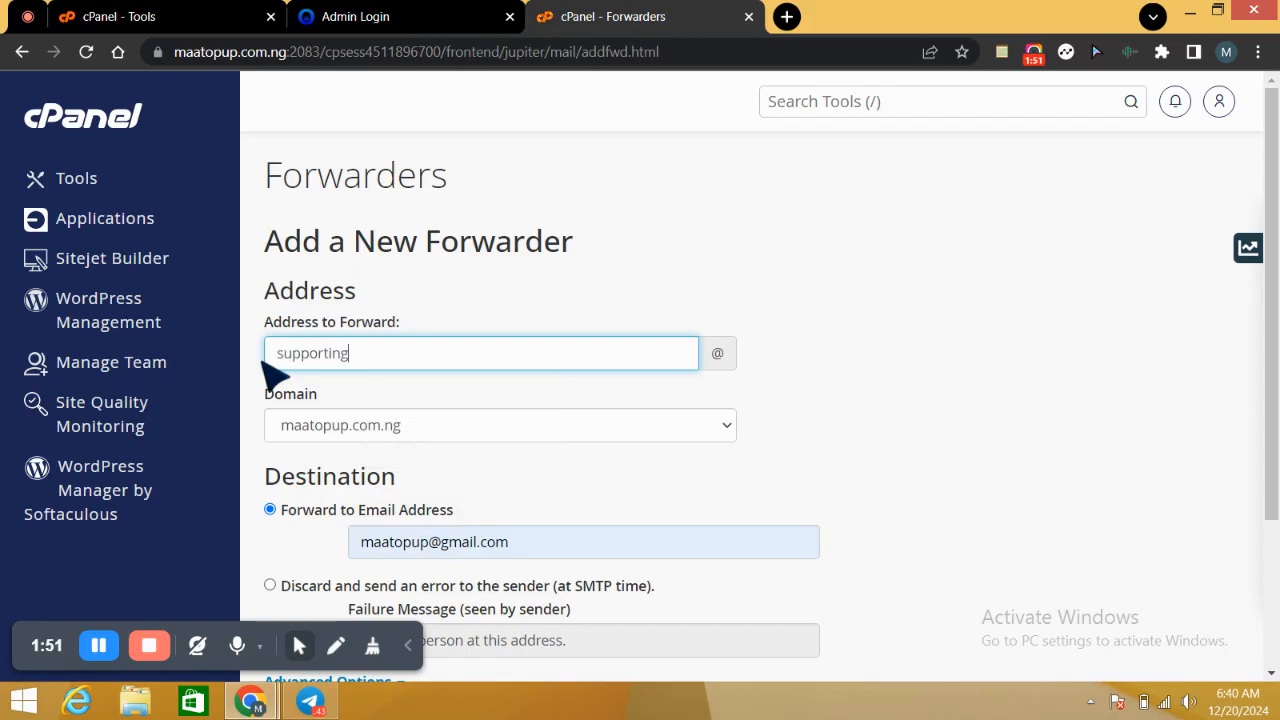
double_click(350, 354)
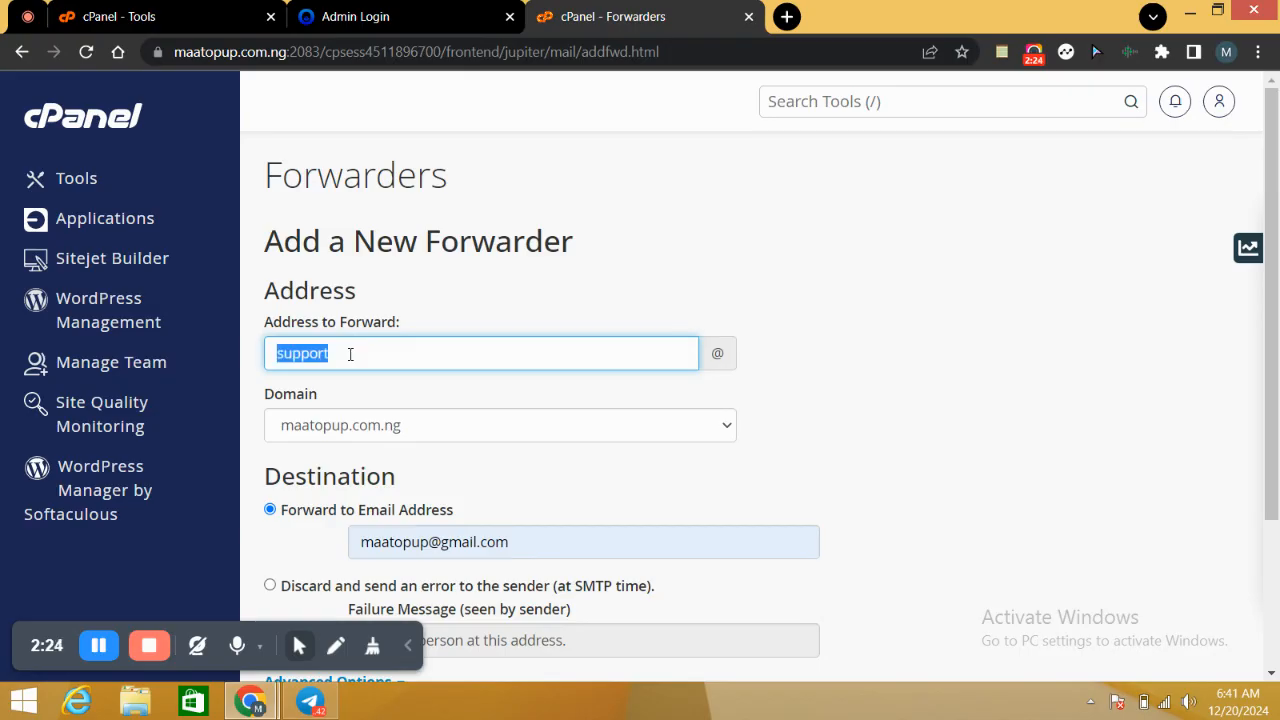
click(443, 424)
click(445, 425)
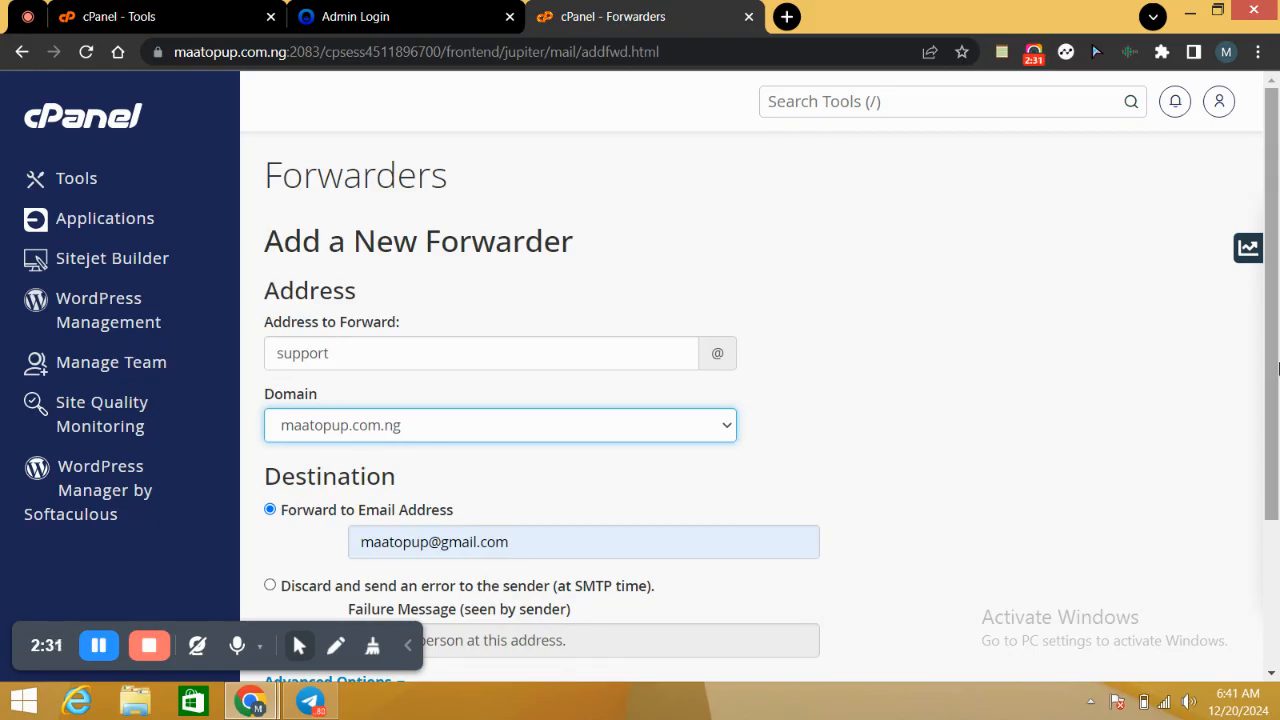
Step: Expand the advanced destination options, keep Forward to Email Address selected, and add the forwarder
drag(1277, 383, 1276, 495)
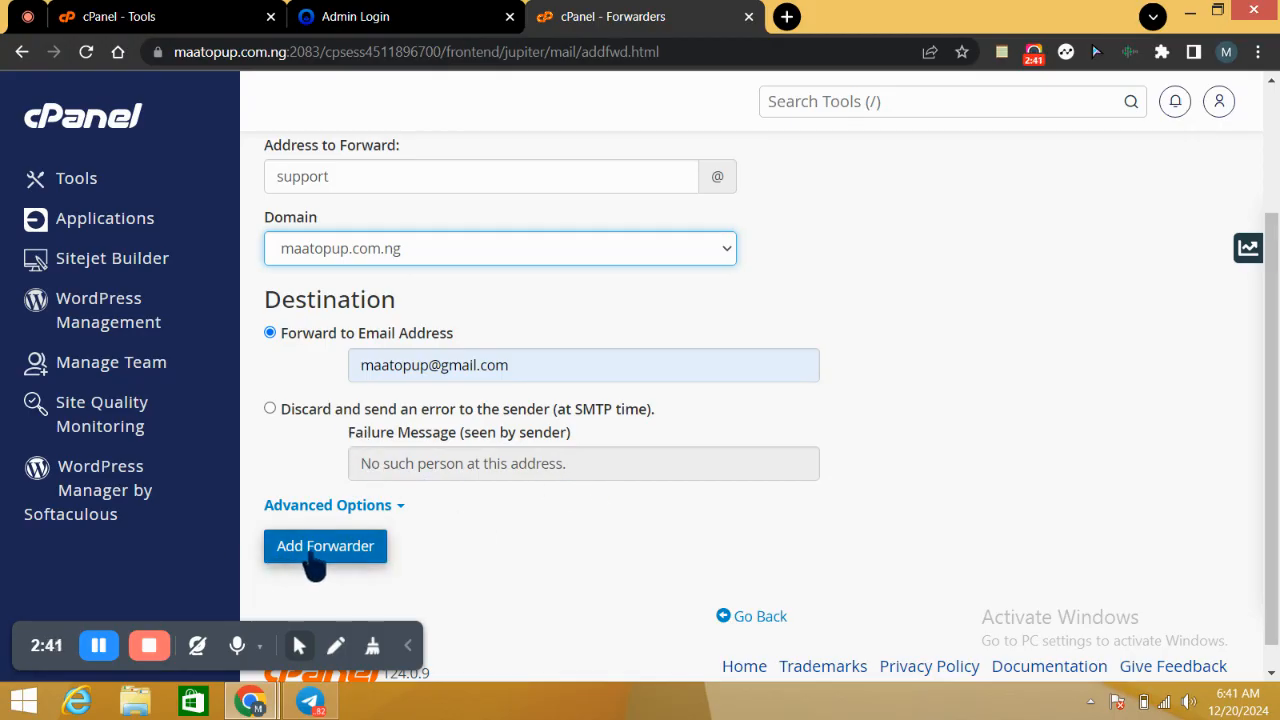
click(392, 507)
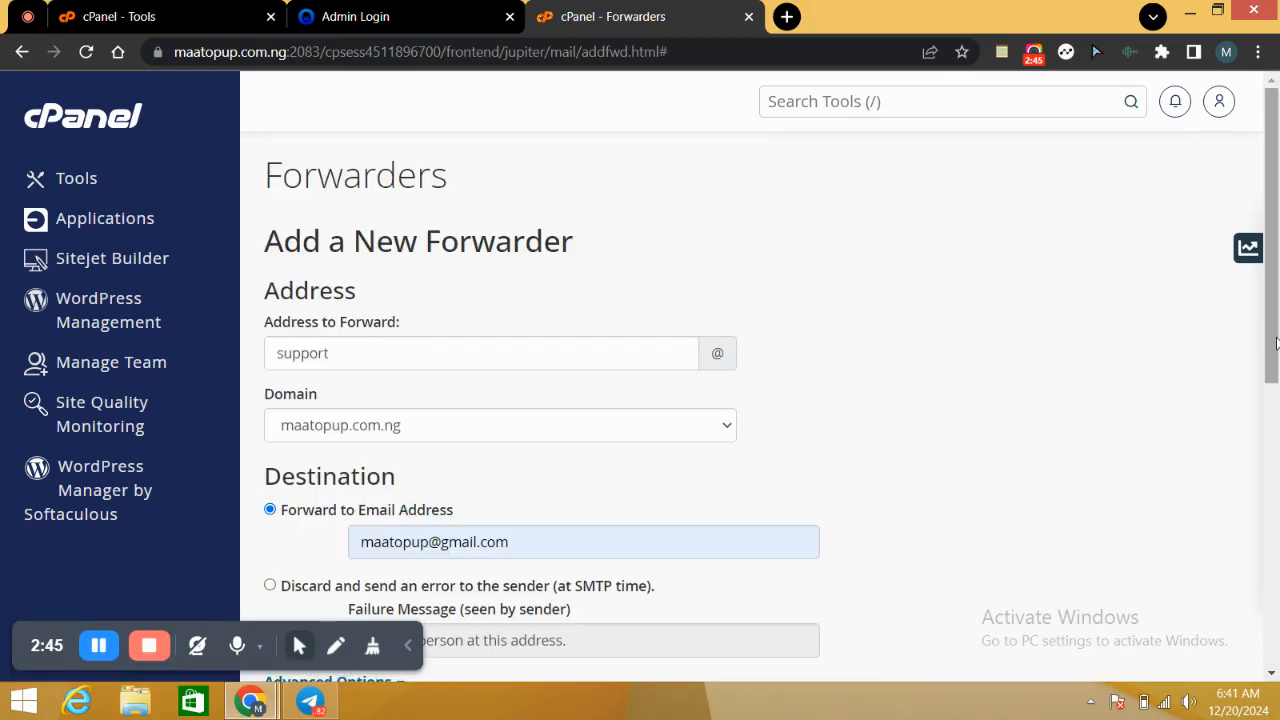
scroll(1276, 343, down, 2)
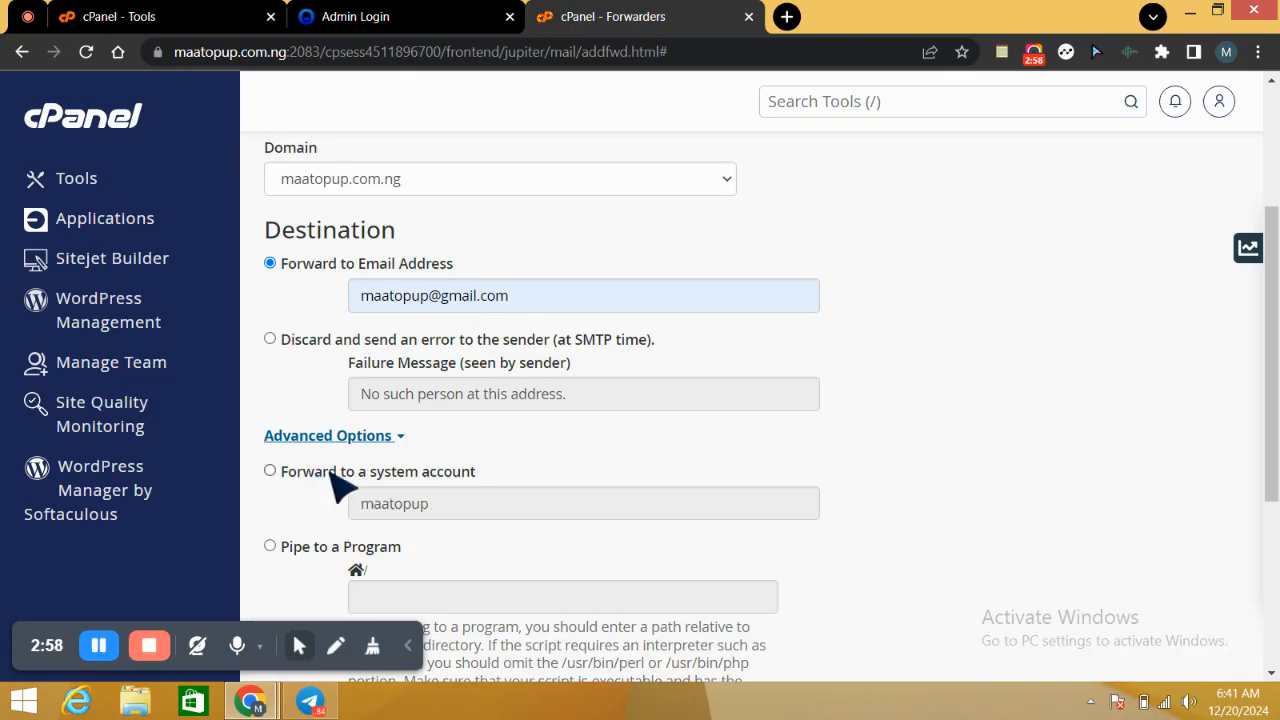
drag(1272, 335, 1268, 410)
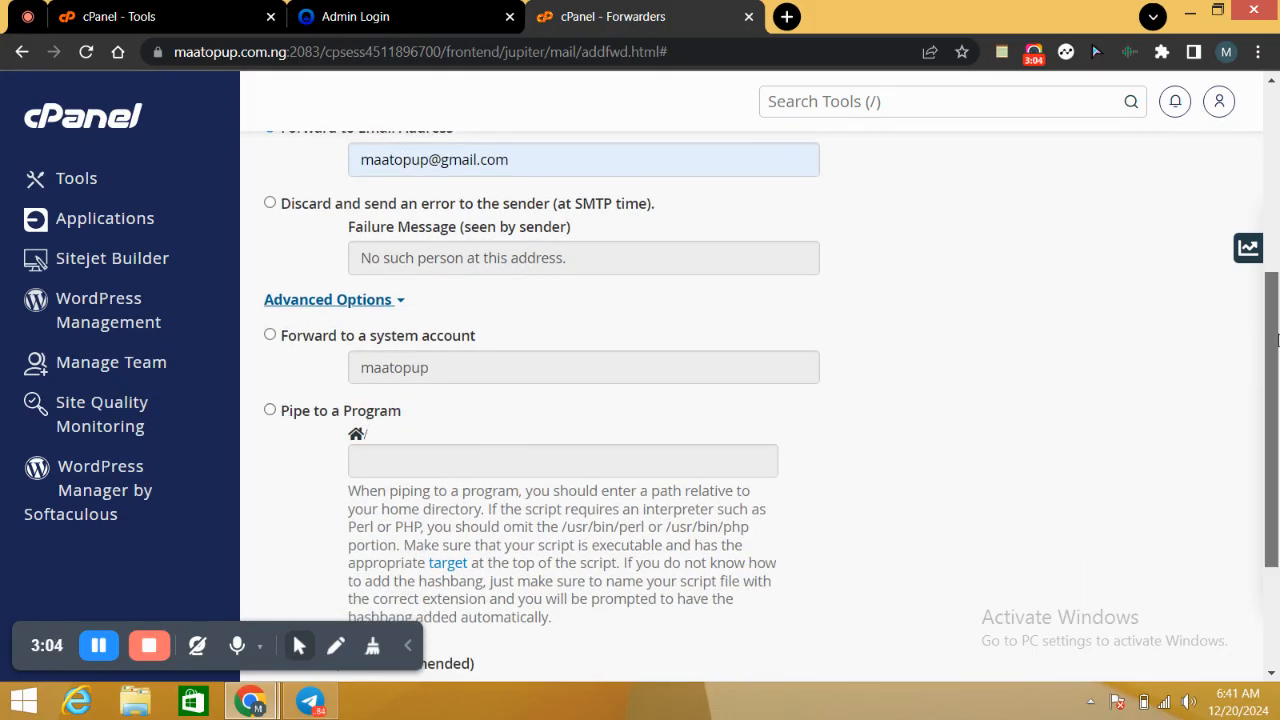
scroll(1276, 340, down, 2)
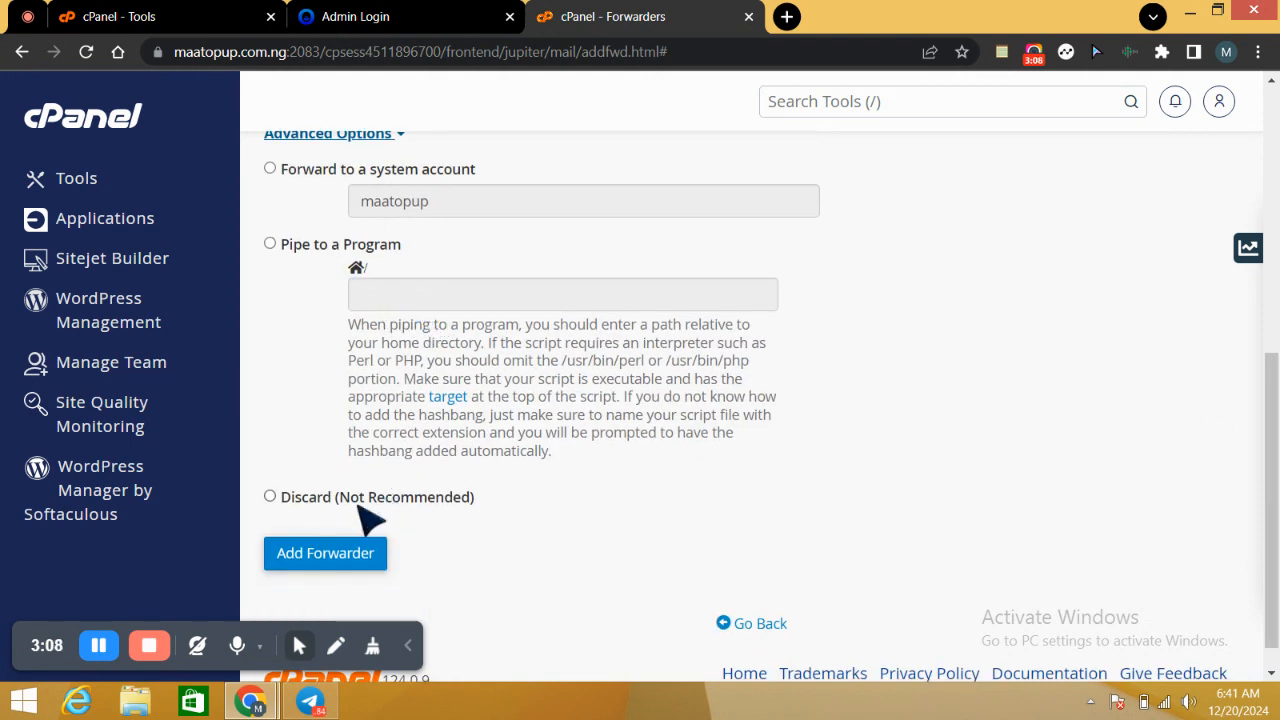
click(337, 556)
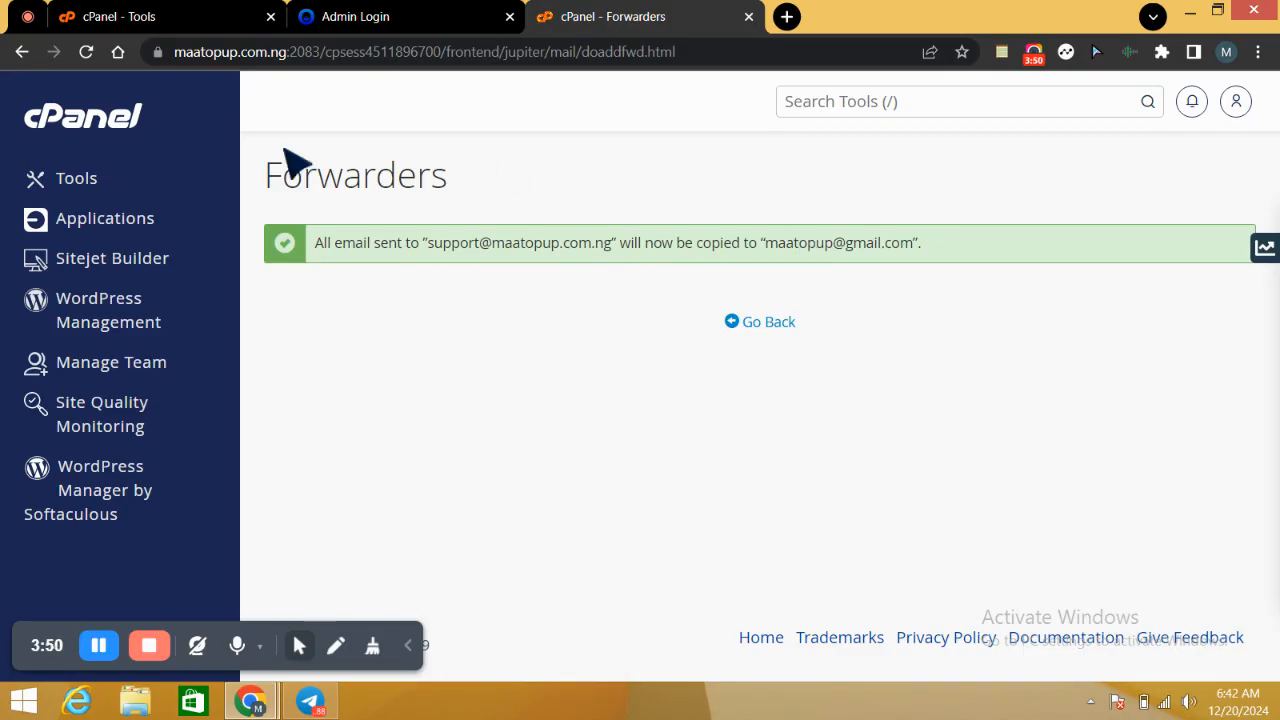
Step: Reopen Forwarders, fill in a domain forwarder from maatopup.com.ng to maatopup.com, and leave the form without adding it
click(82, 186)
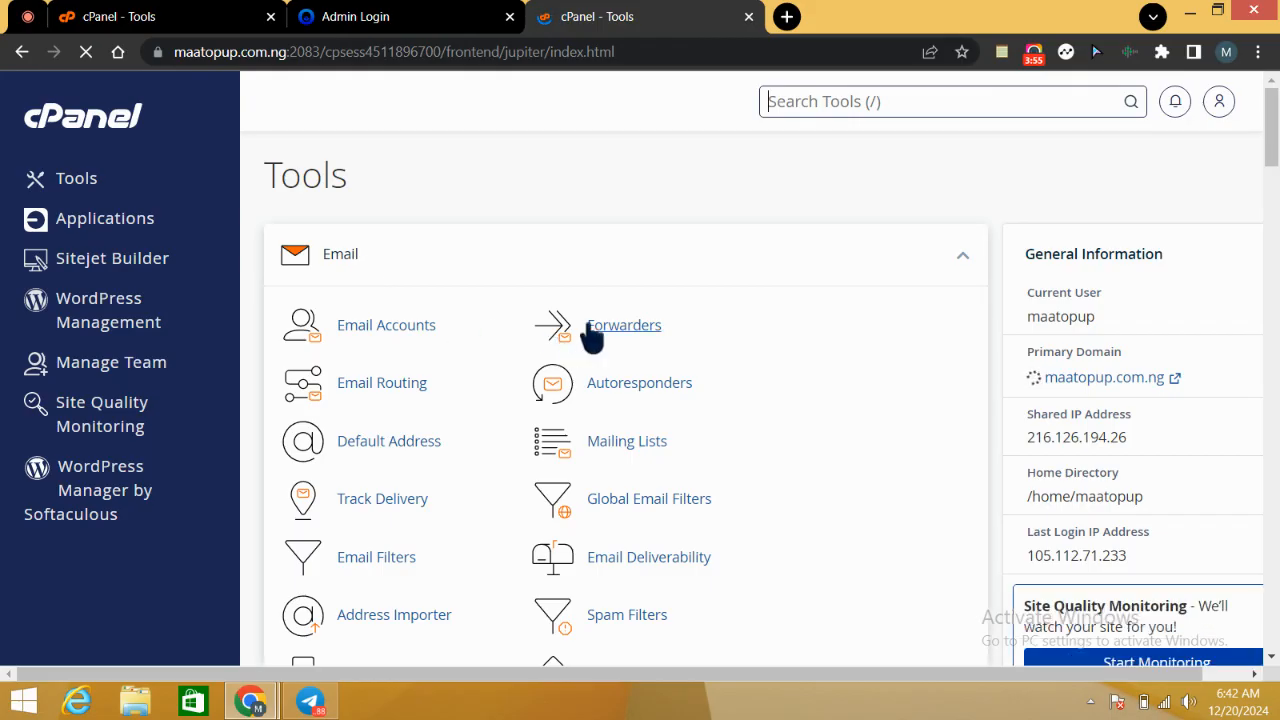
click(642, 328)
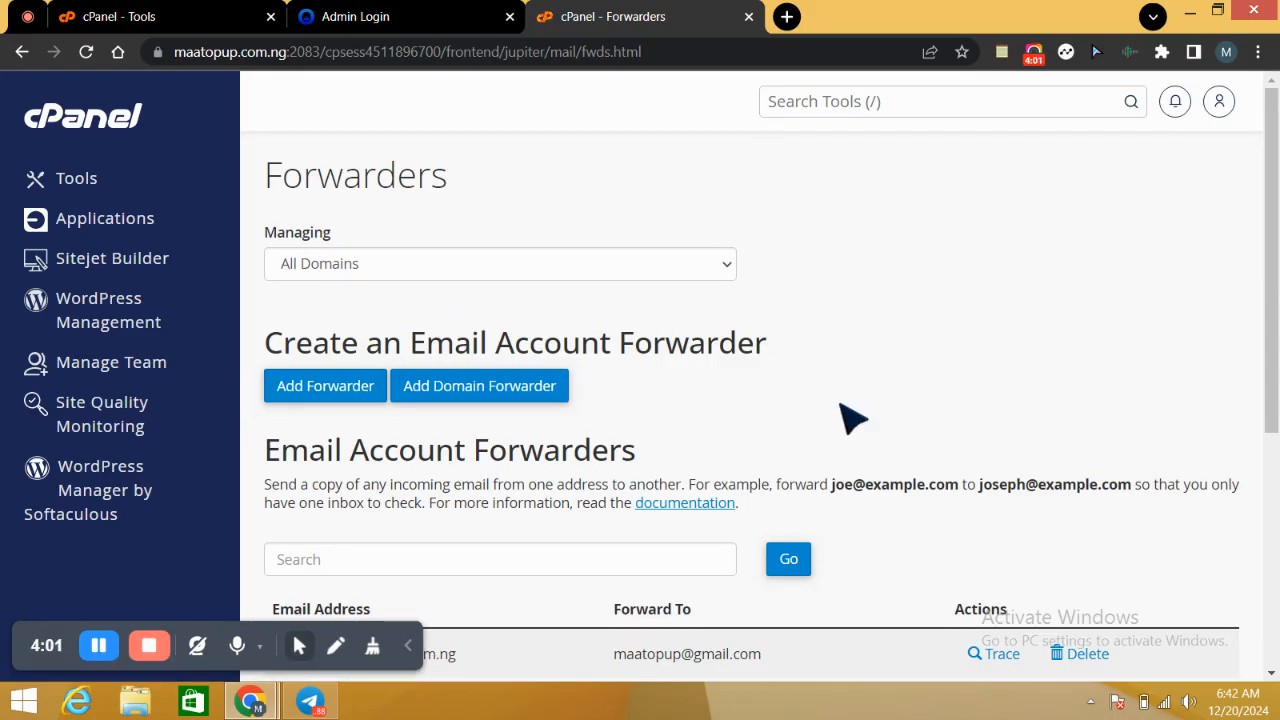
click(485, 395)
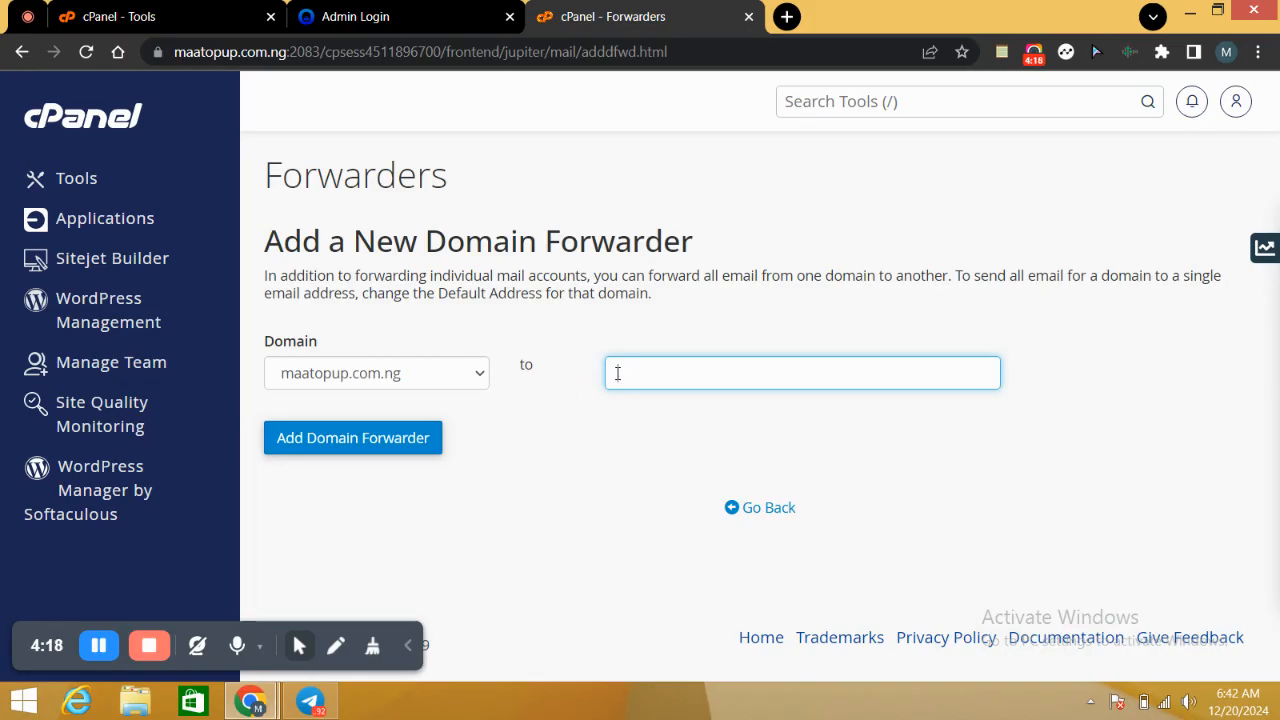
text(maatopup.)
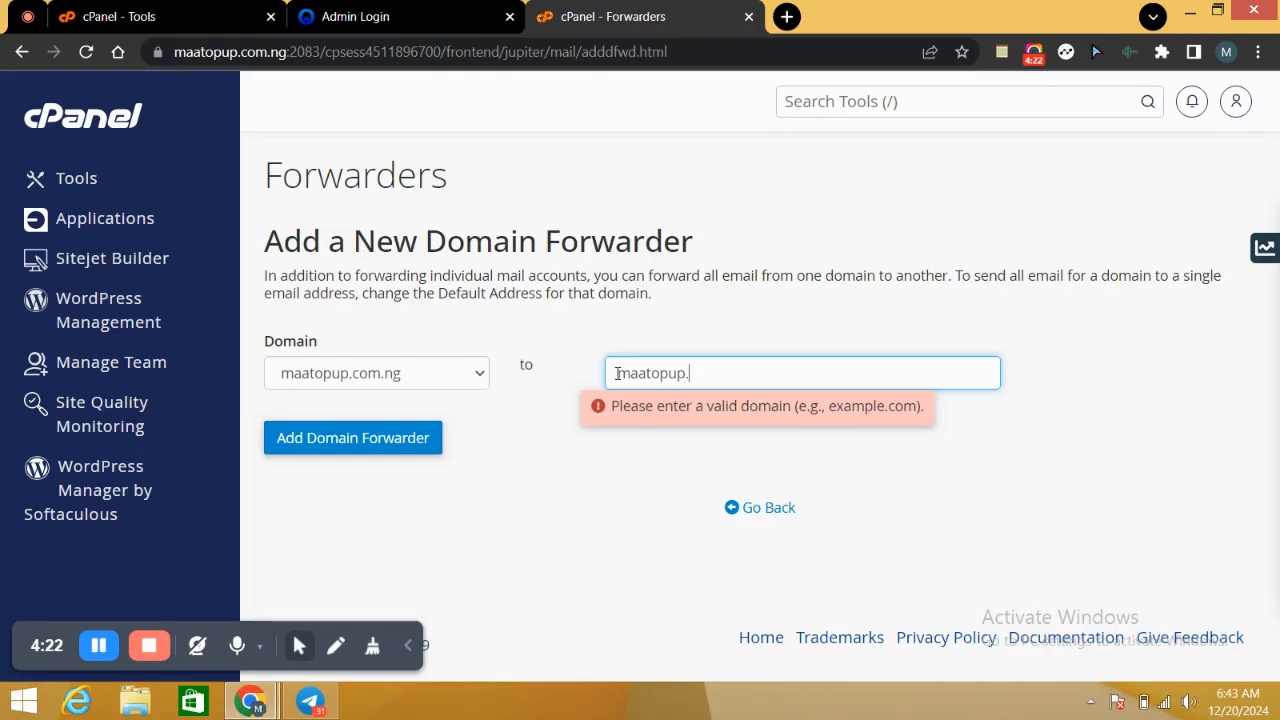
text(com)
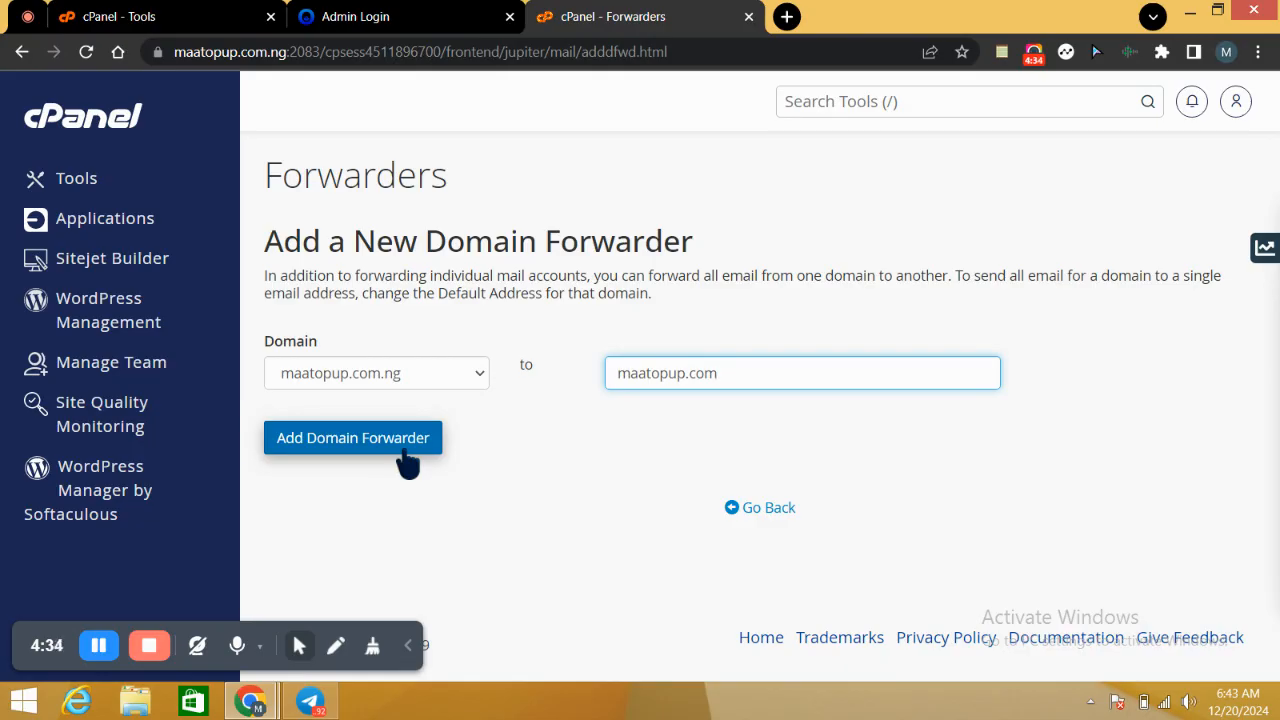
click(85, 184)
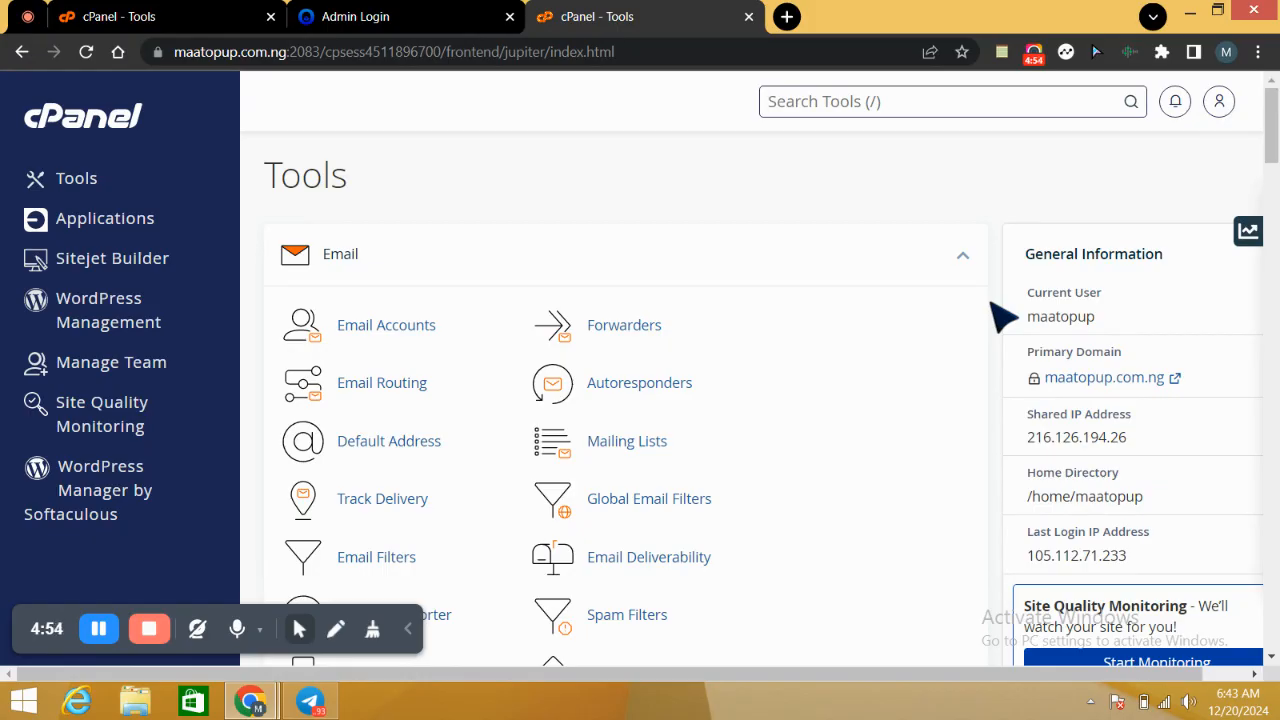
Step: Search the cPanel tools for "php" and close the results list
text(p)
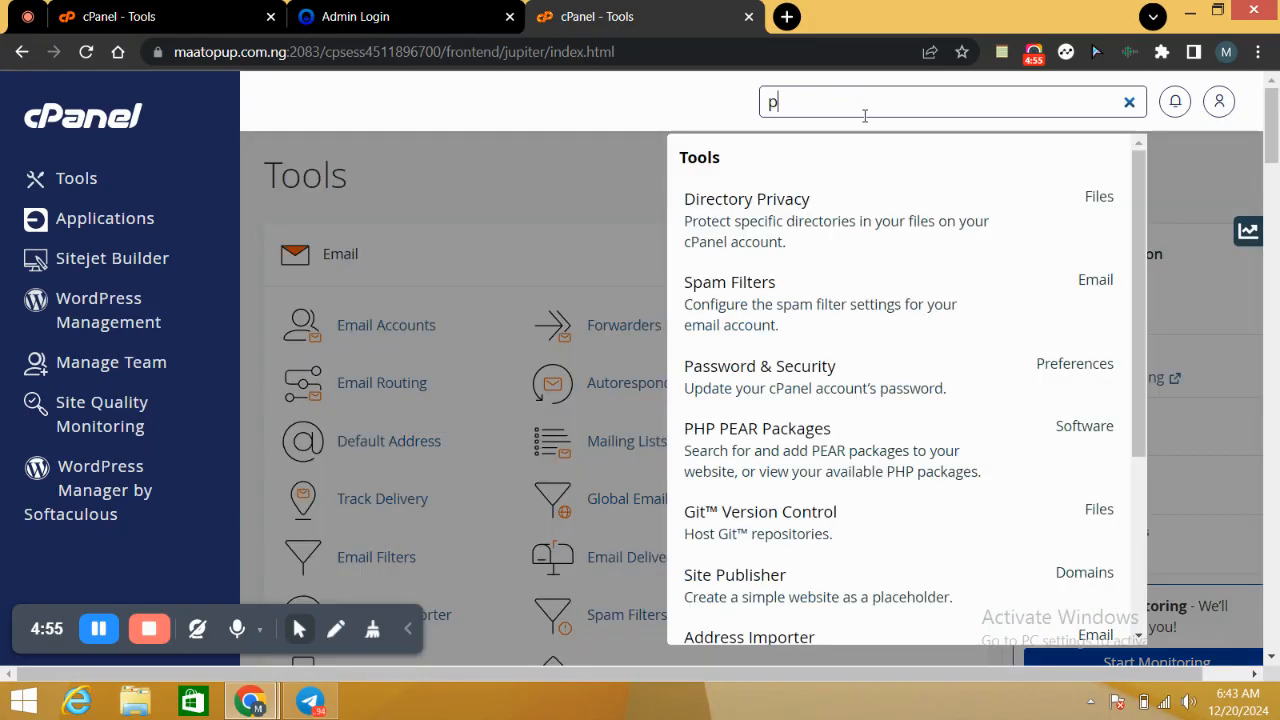
text(hp)
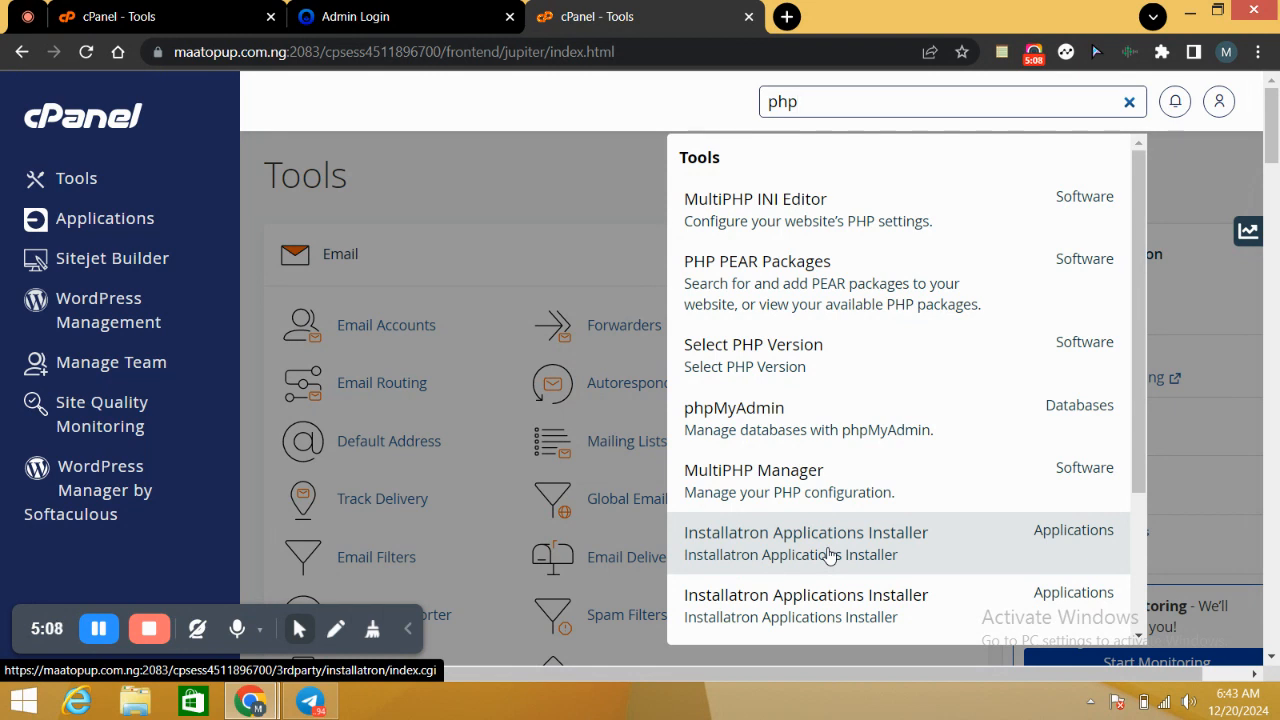
click(588, 226)
drag(1272, 160, 1271, 120)
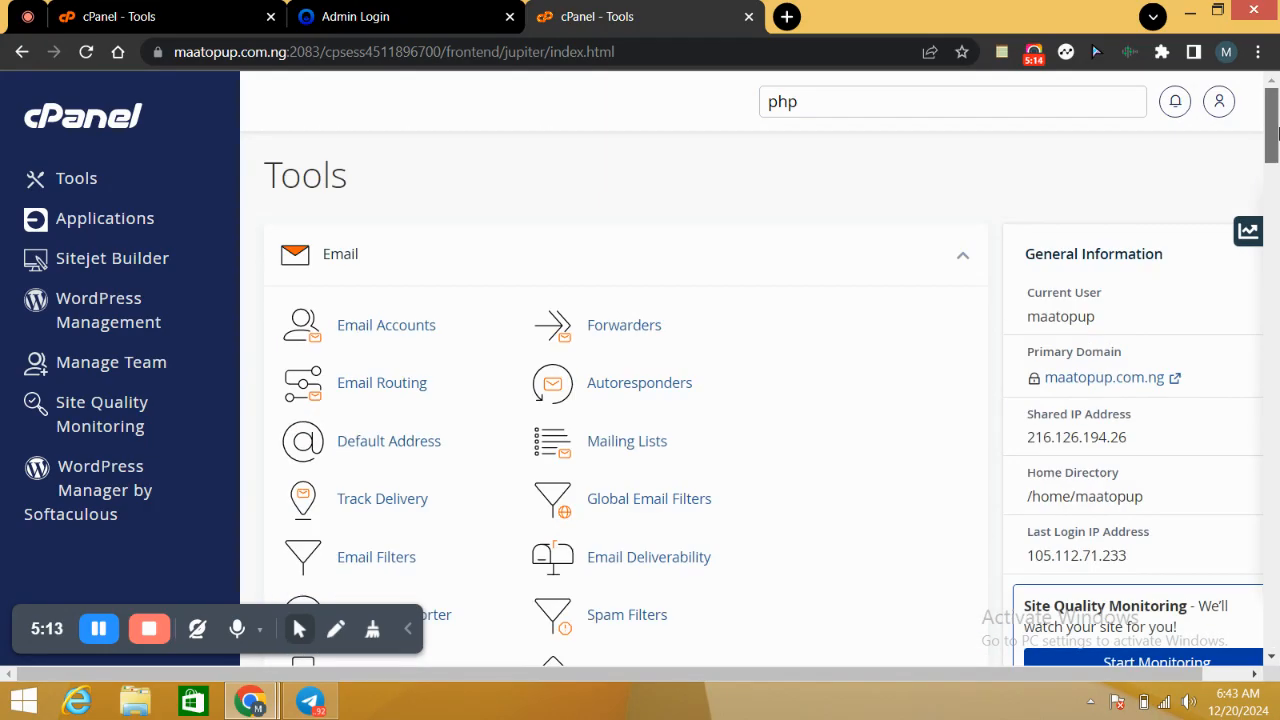